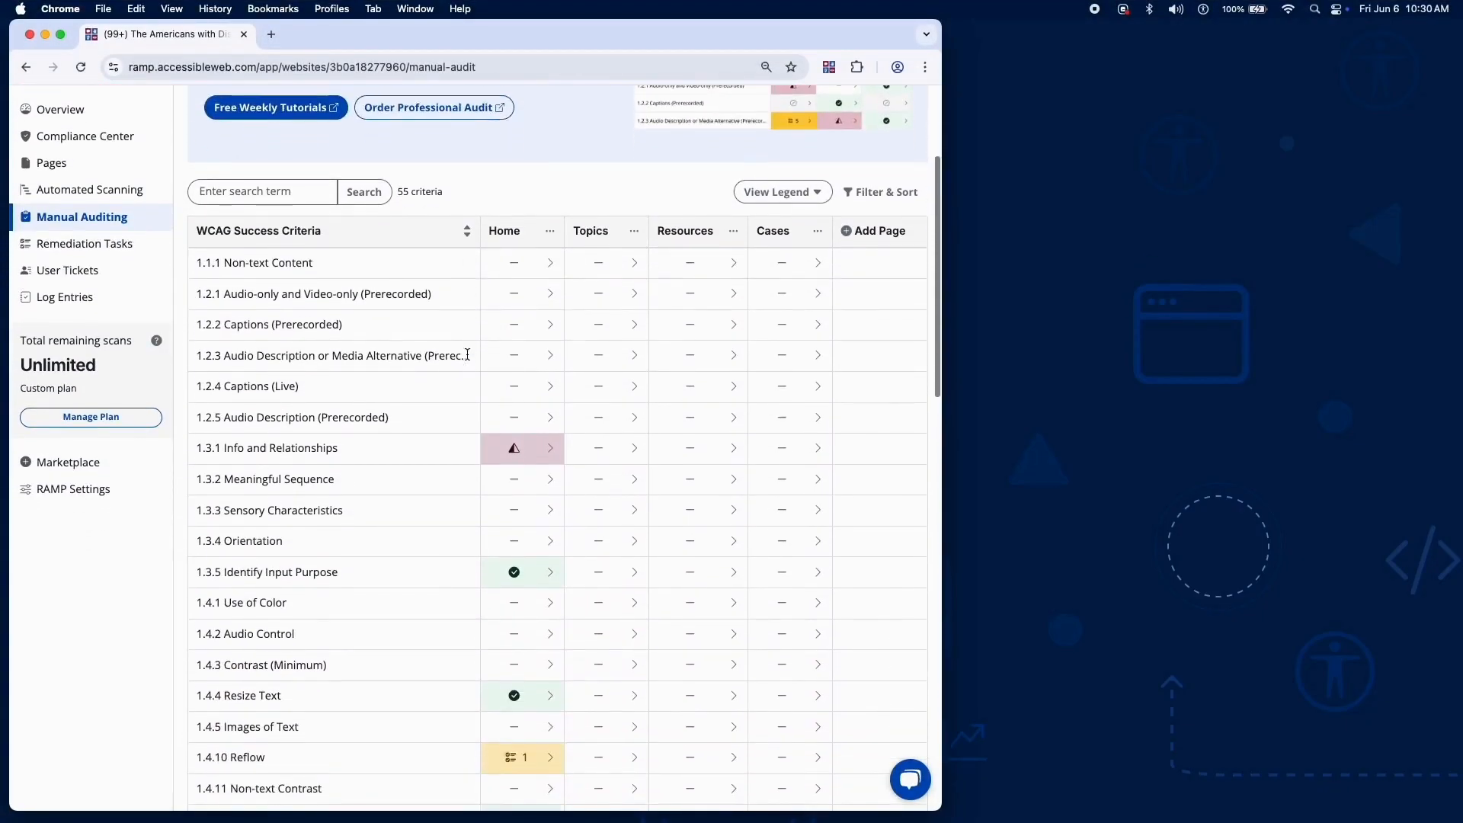
pyautogui.scroll(-3, 465, 347)
# Step: Start the 1.3.4 Orientation tests for the ada.gov Home page with the helper beside the page
pyautogui.click(505, 399)
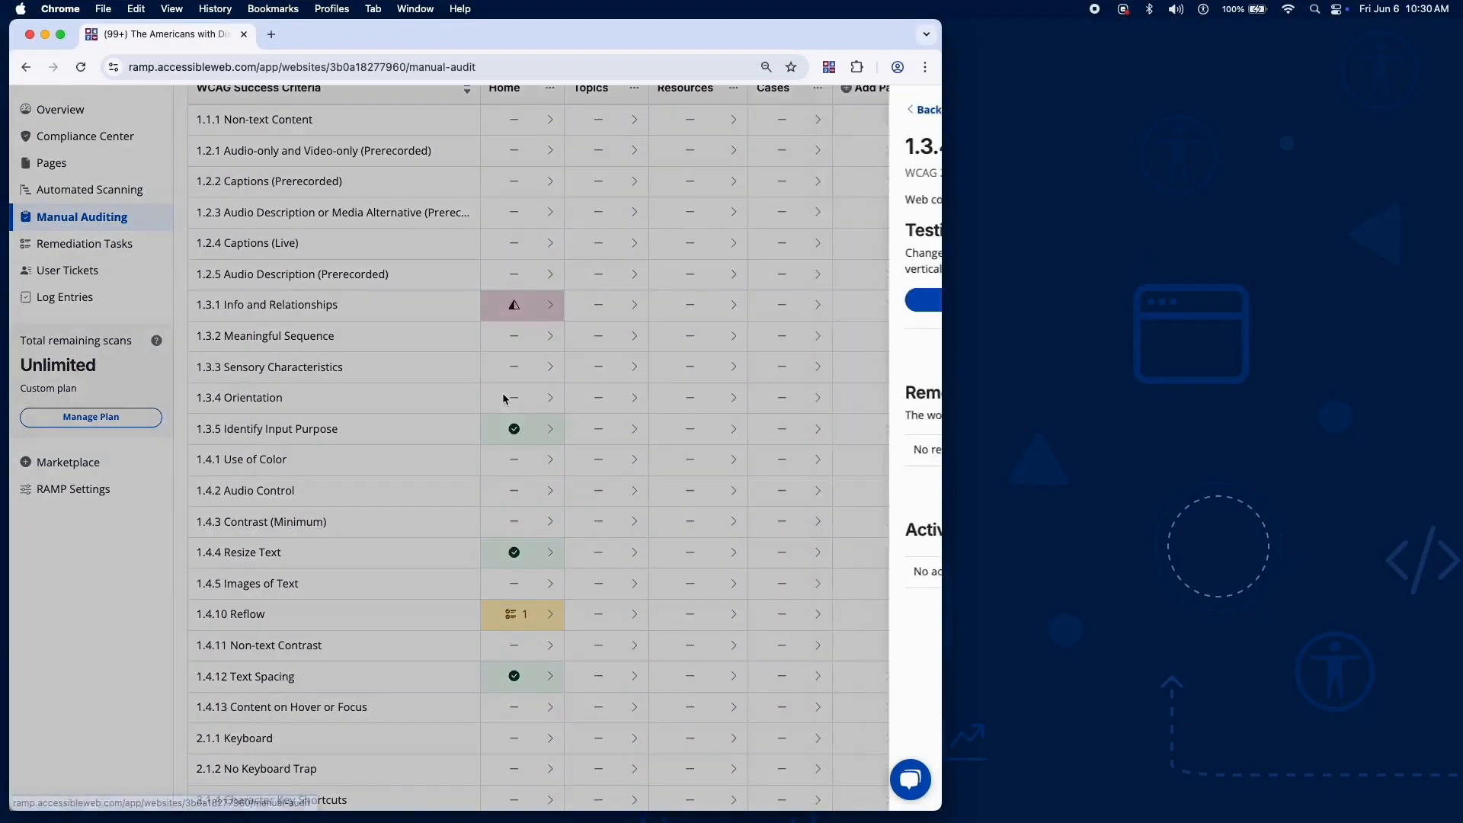
pyautogui.click(674, 300)
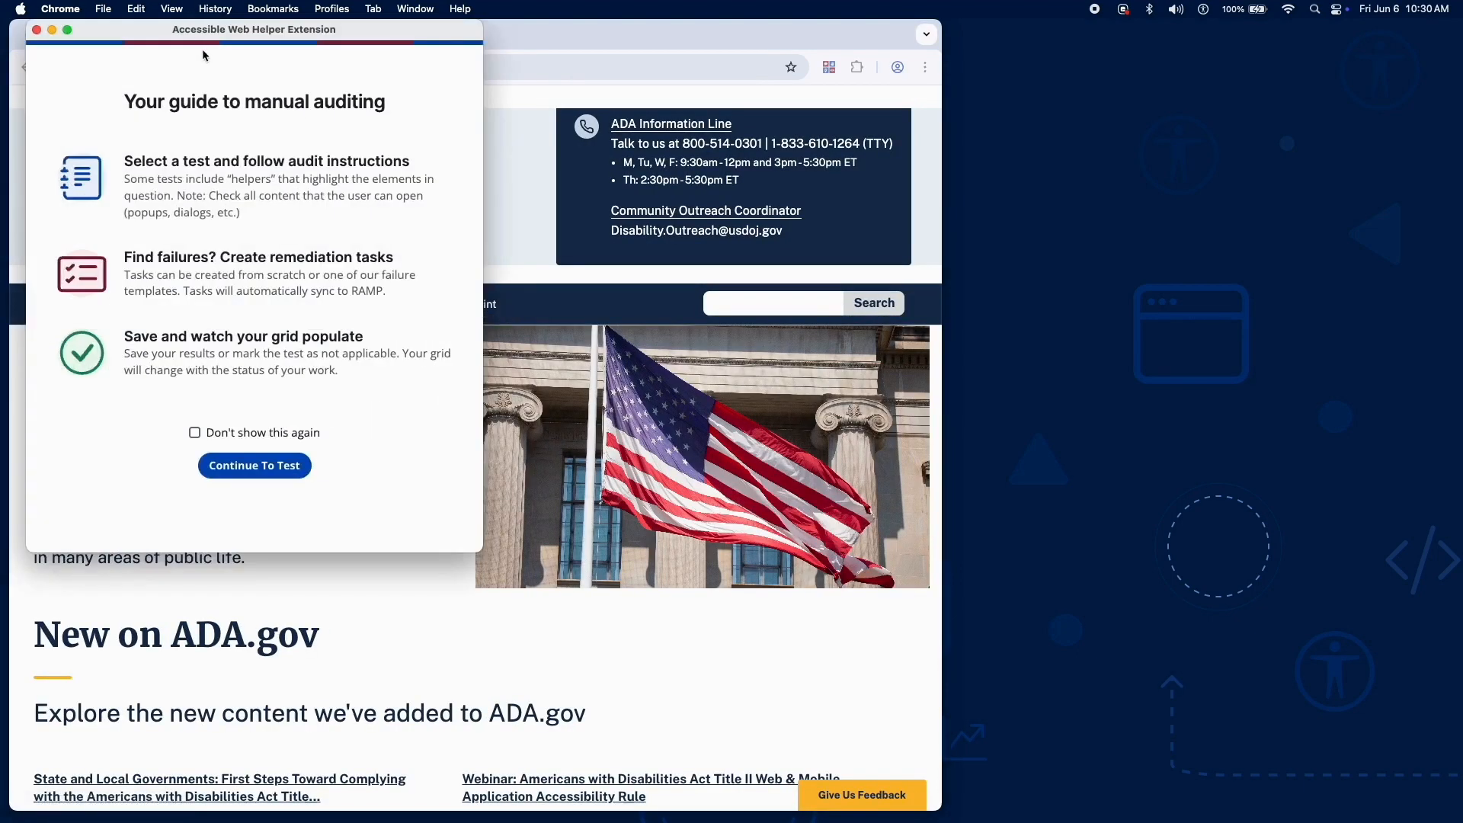
pyautogui.moveTo(217, 29); pyautogui.dragTo(1159, 29)
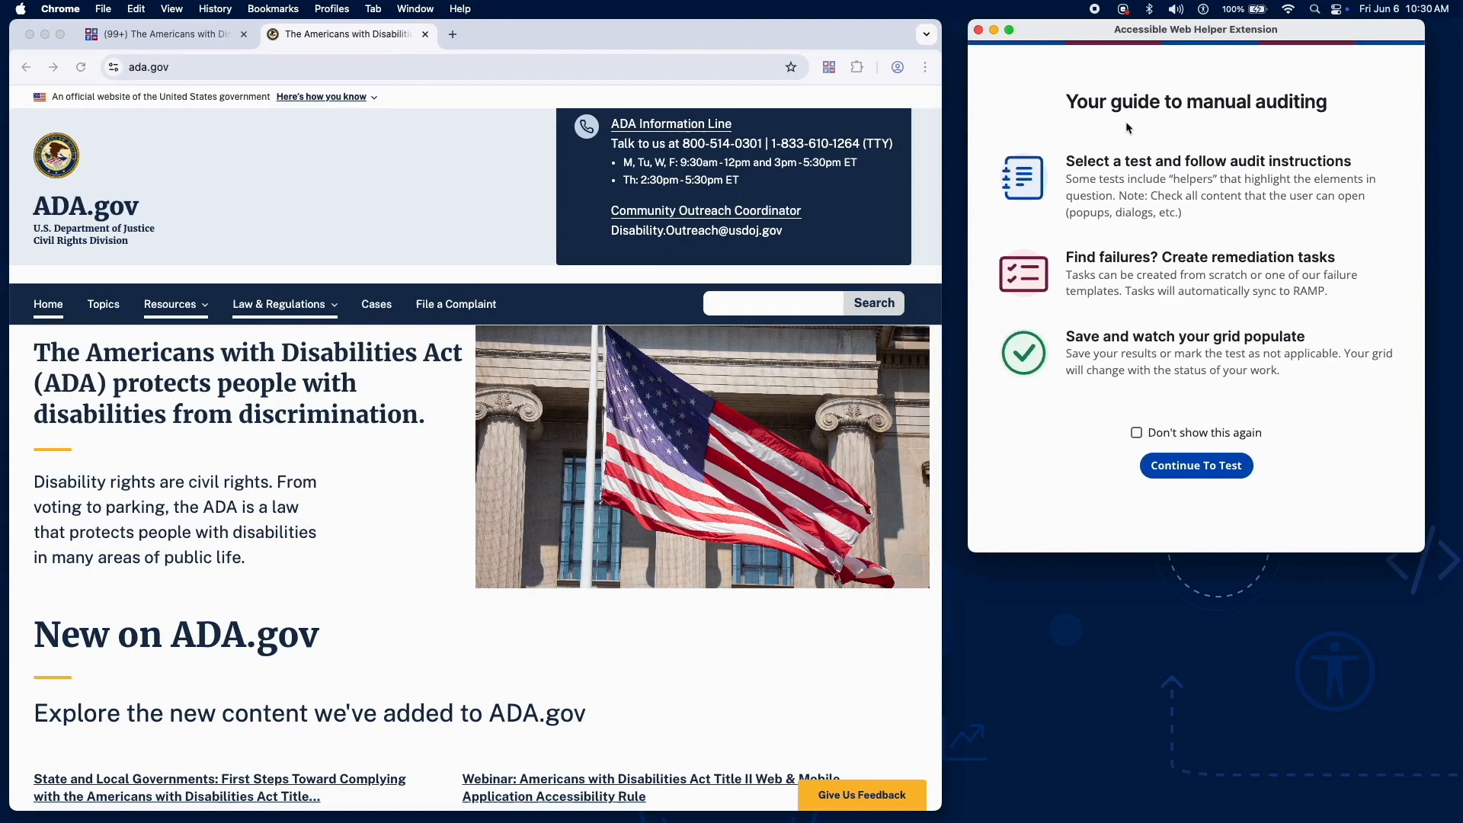
pyautogui.click(1196, 466)
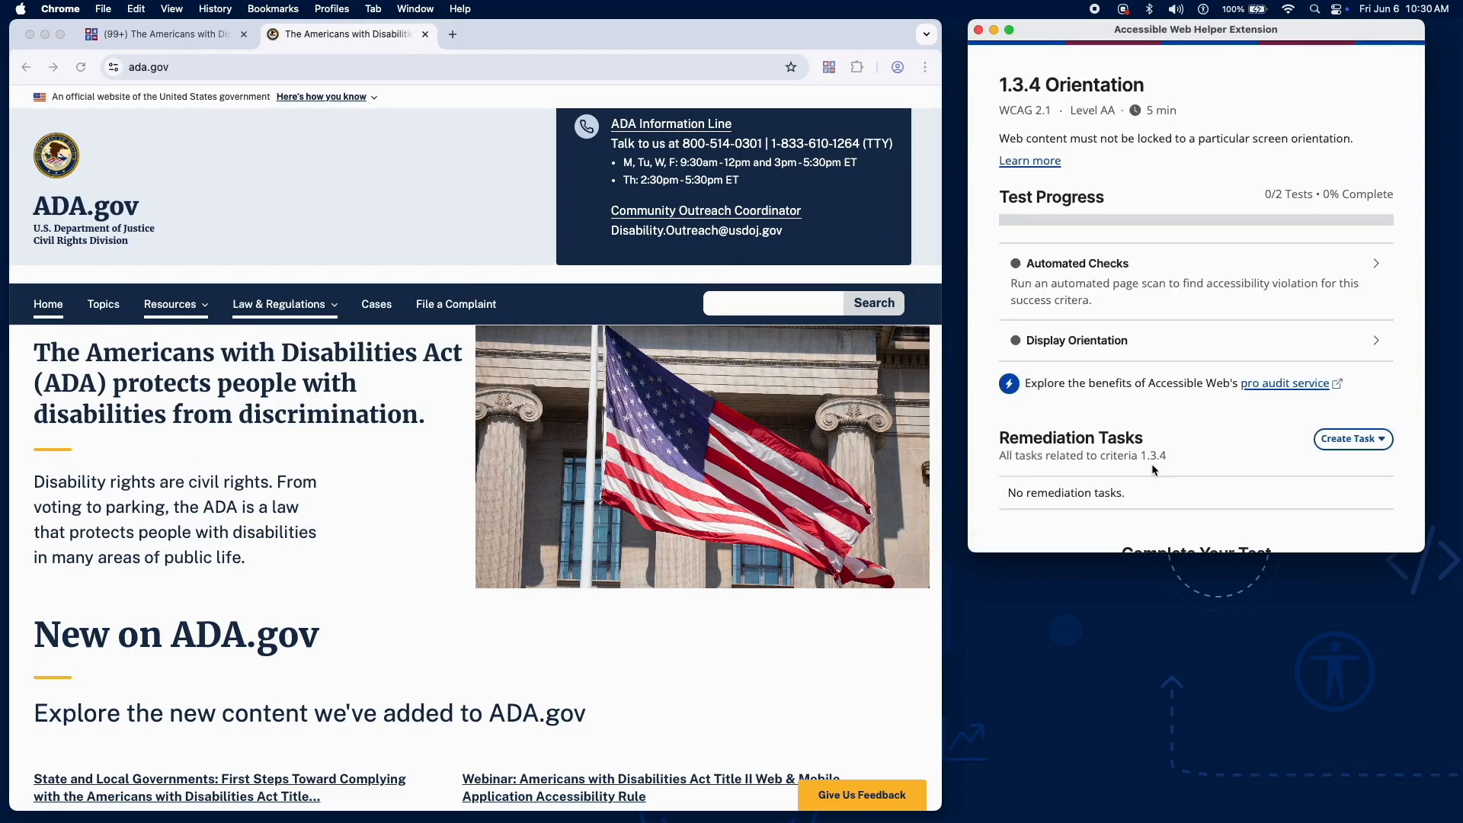
# Step: Mark the Automated Checks test complete and return to the 1.3.4 test list
pyautogui.click(1044, 272)
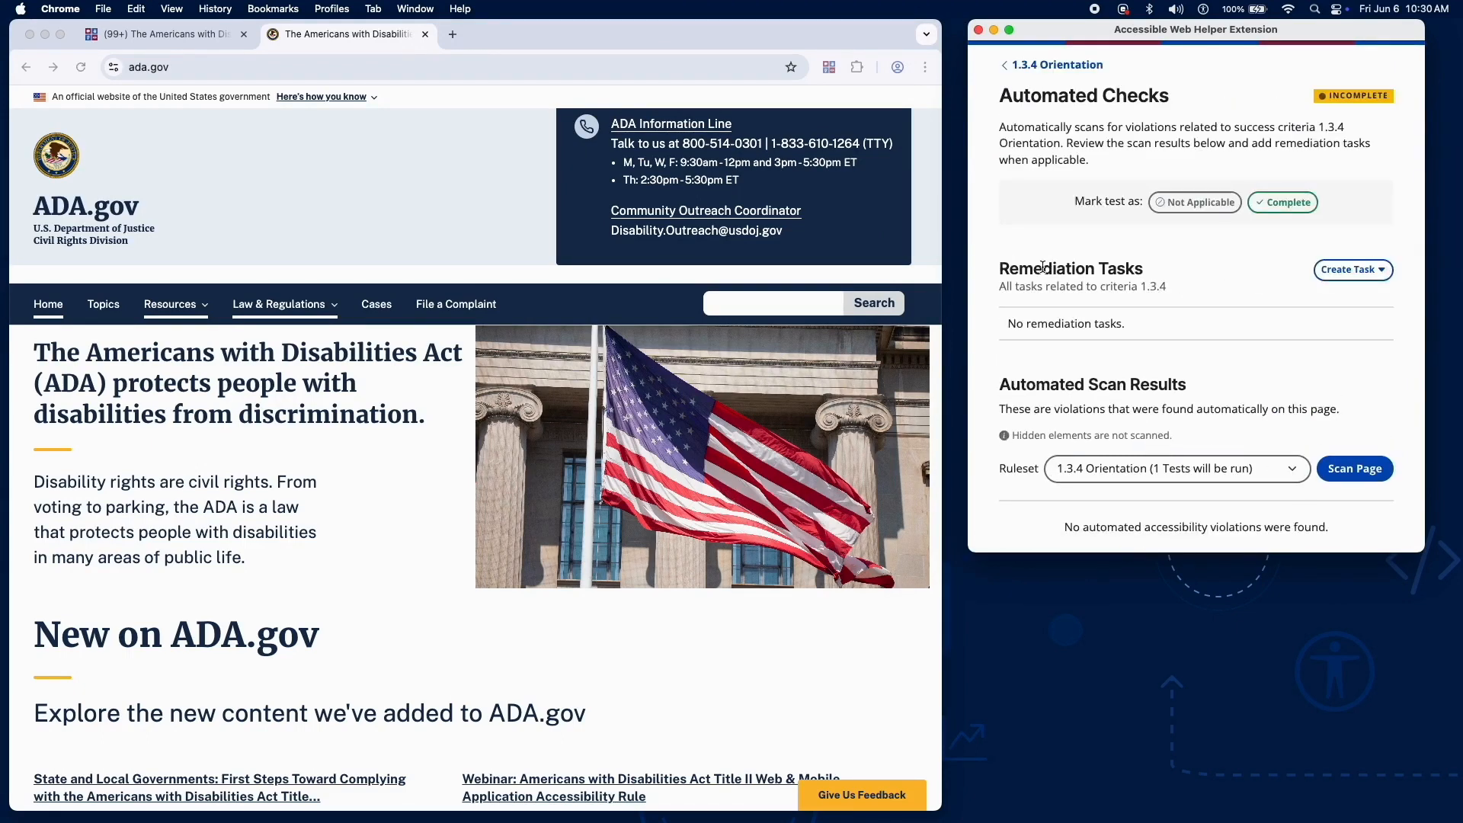
pyautogui.click(1281, 203)
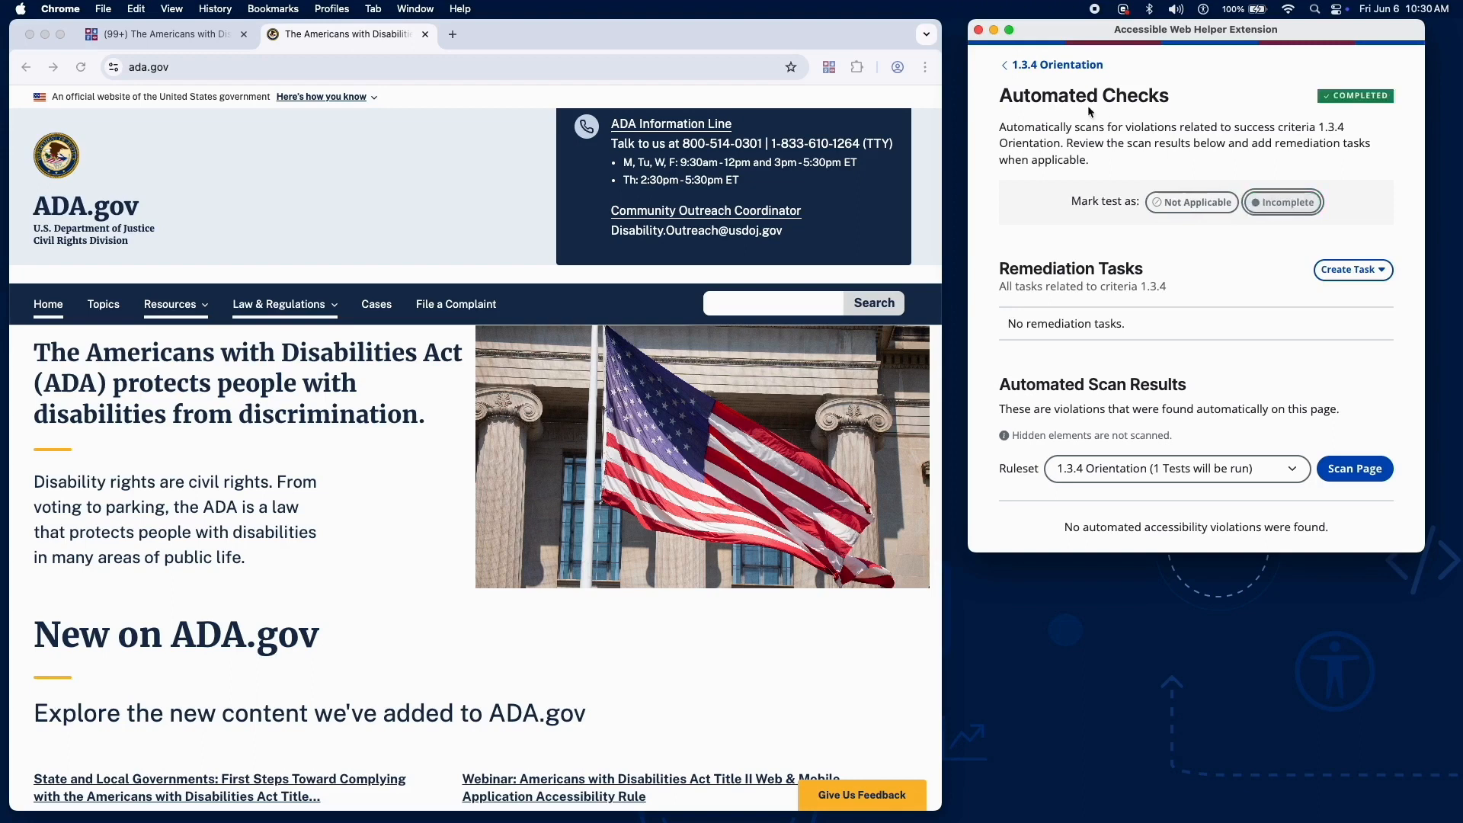
pyautogui.click(1055, 65)
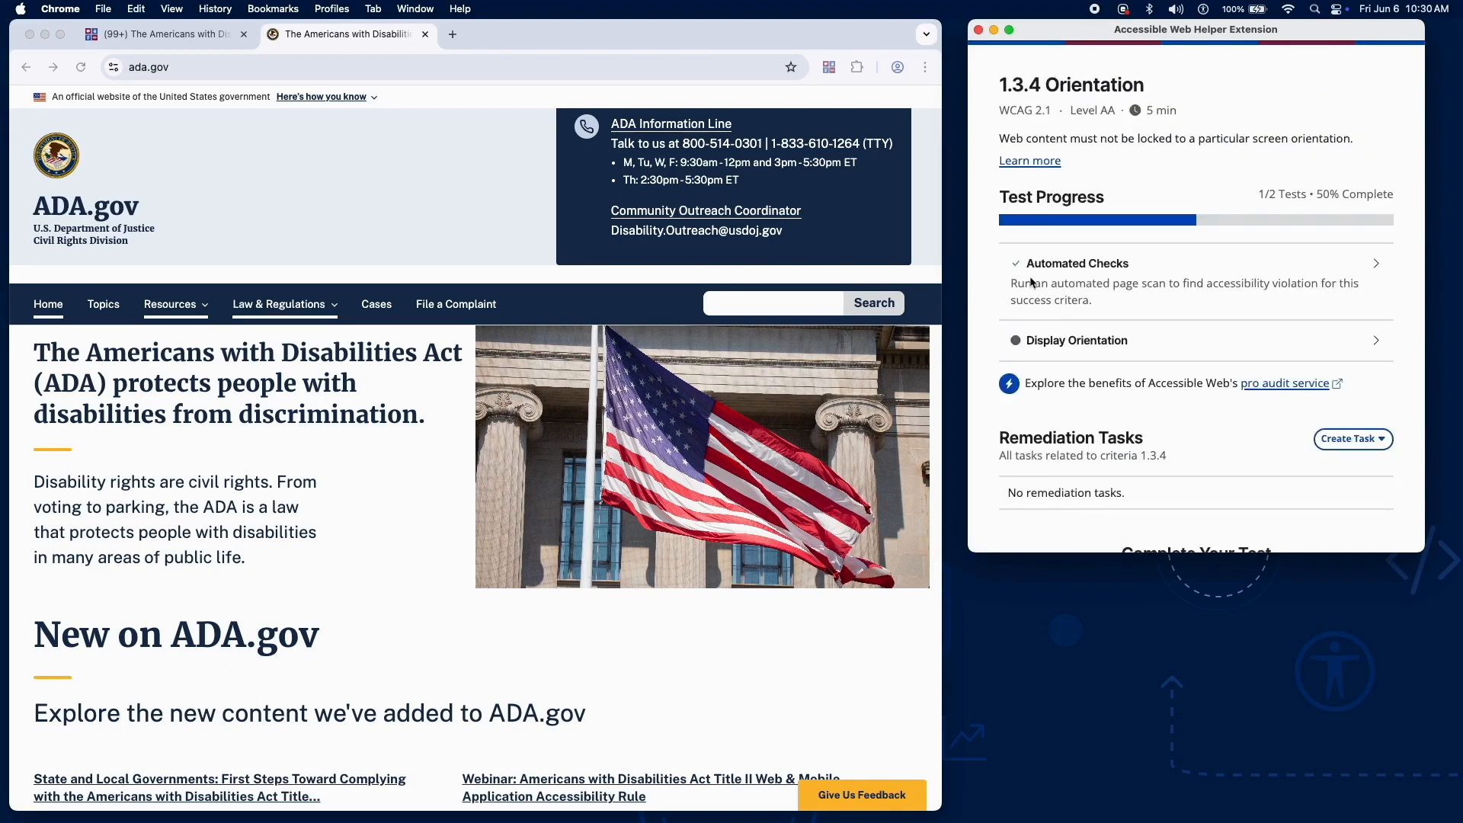
# Step: Show ada.gov in a landscape mobile viewport via developer tools for the Display Orientation test
pyautogui.click(1079, 333)
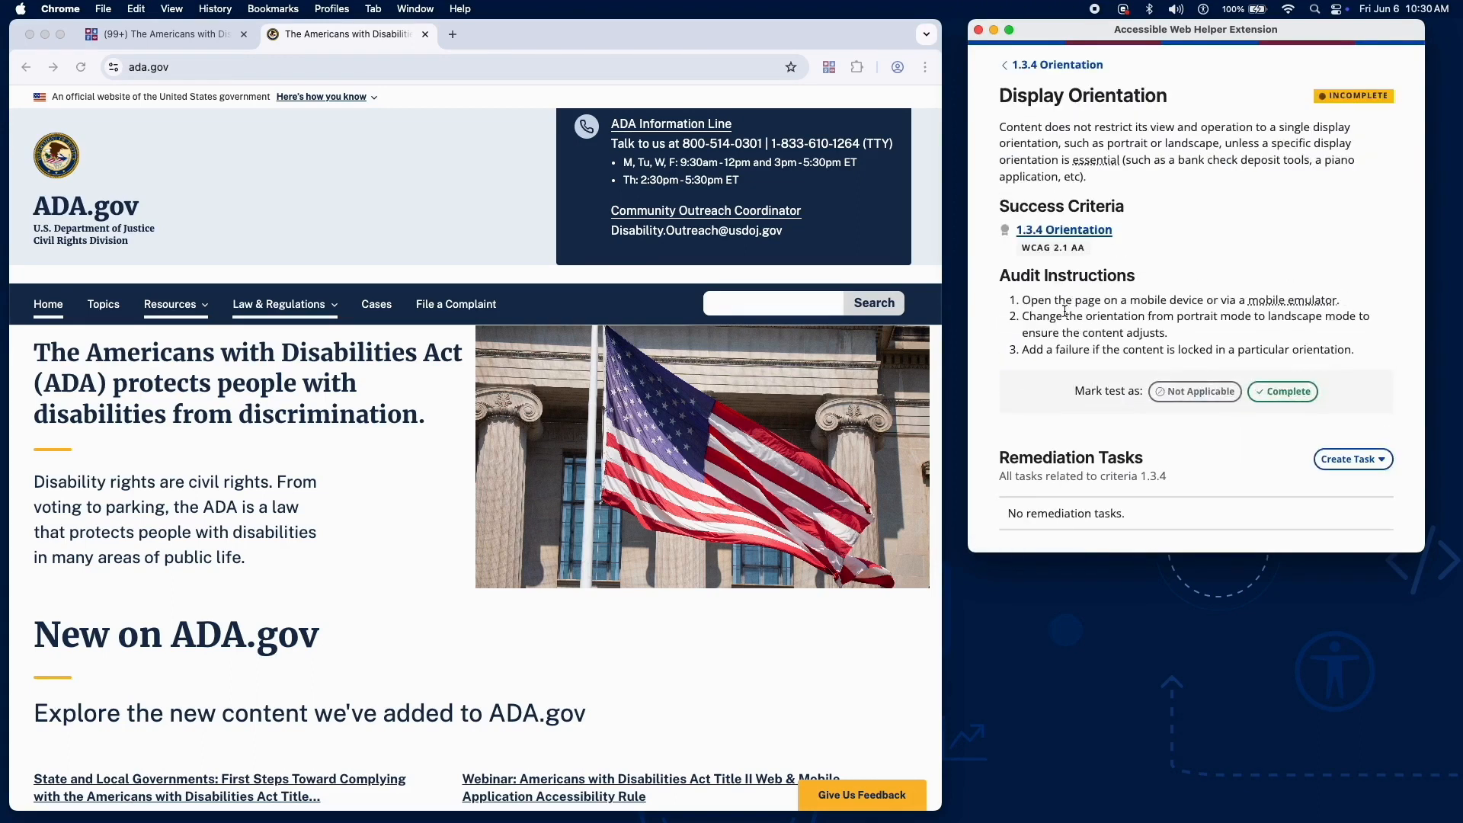
pyautogui.rightClick(448, 531)
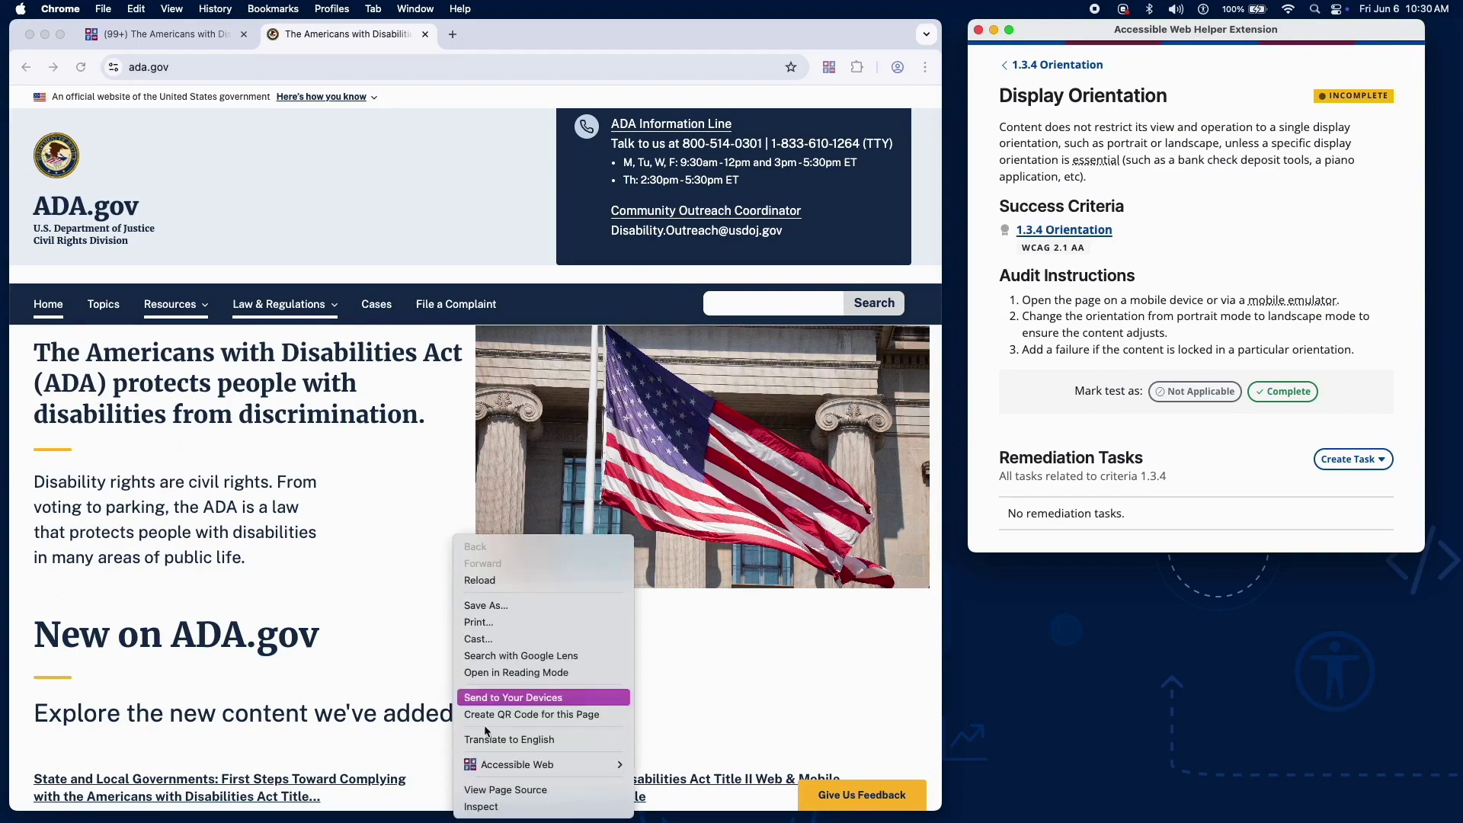
pyautogui.click(500, 805)
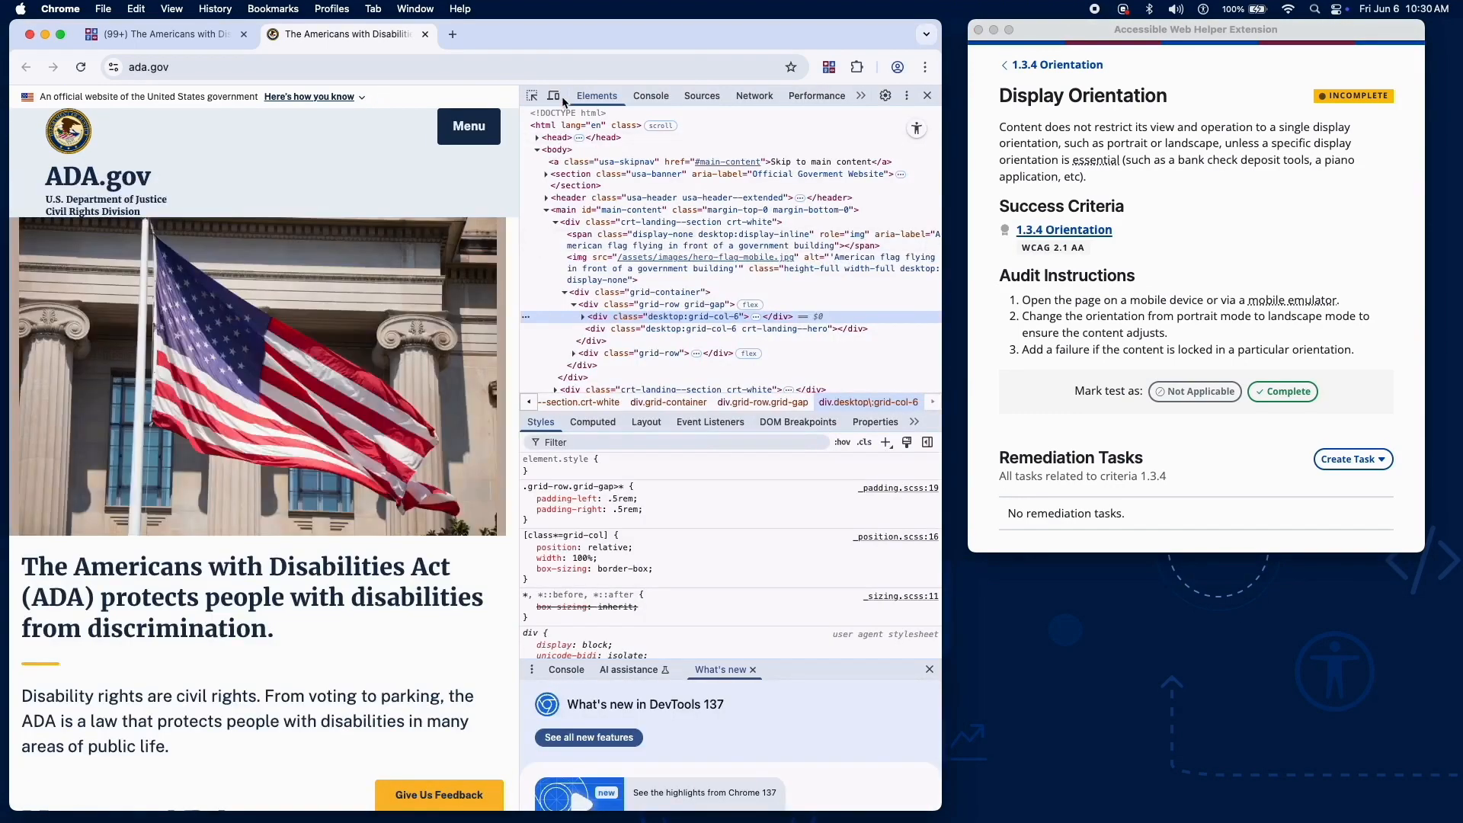
pyautogui.click(555, 95)
pyautogui.click(418, 95)
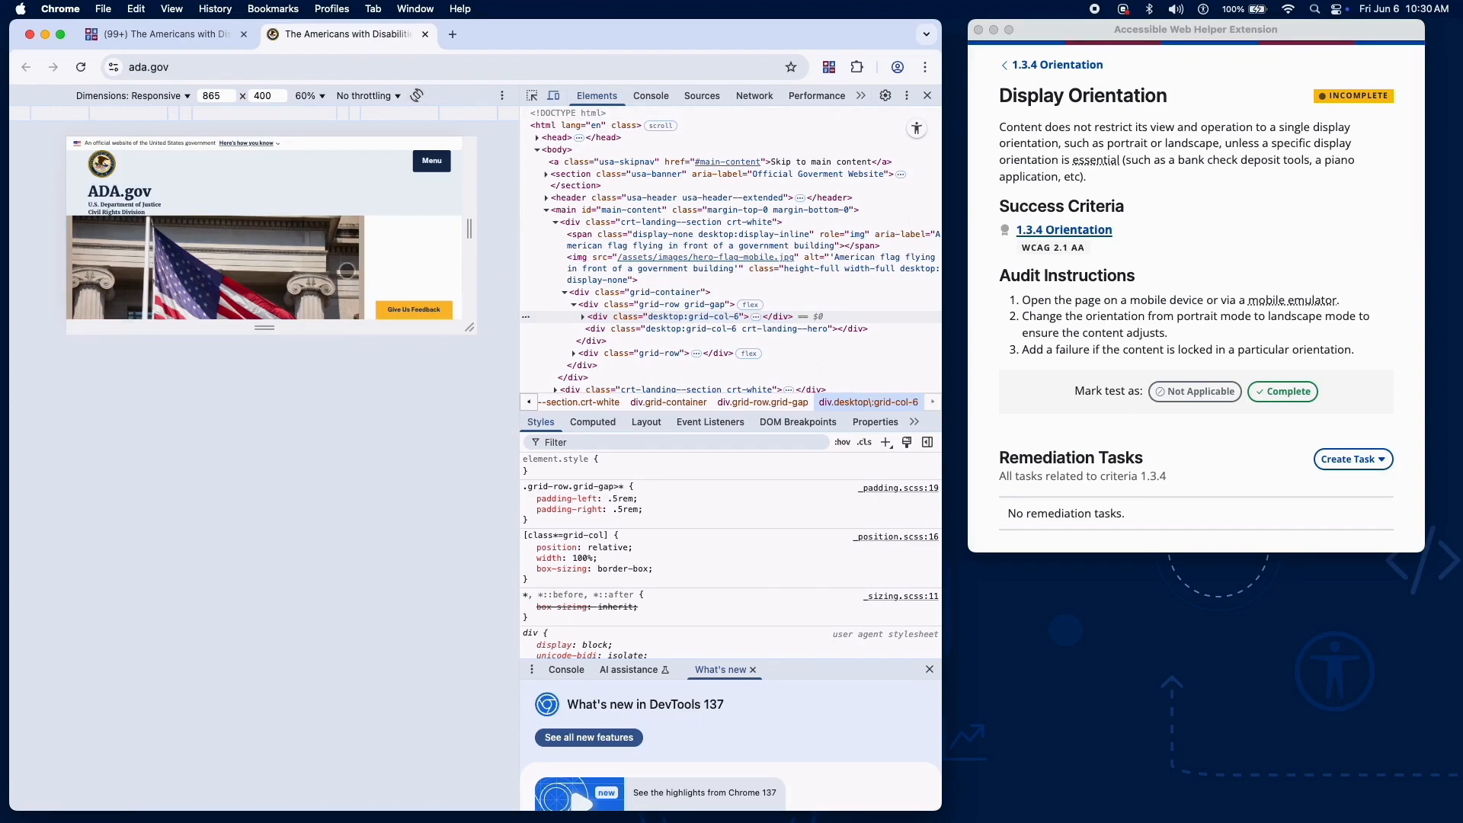
pyautogui.scroll(-2, 434, 351)
pyautogui.scroll(-3, 357, 267)
pyautogui.scroll(-3, 357, 267)
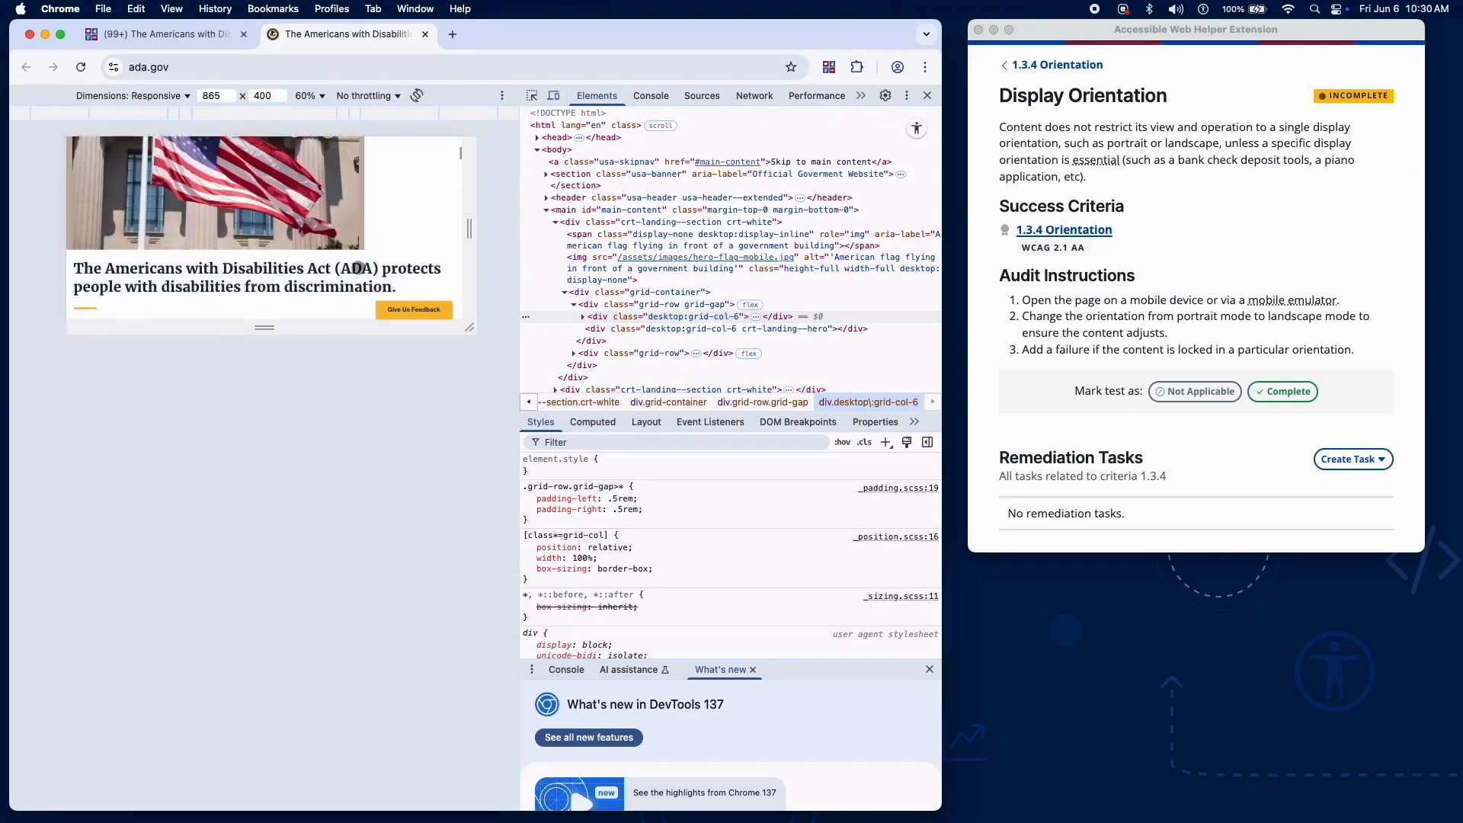
pyautogui.scroll(-3, 358, 266)
pyautogui.scroll(-3, 357, 266)
pyautogui.scroll(-3, 358, 270)
pyautogui.scroll(-3, 358, 271)
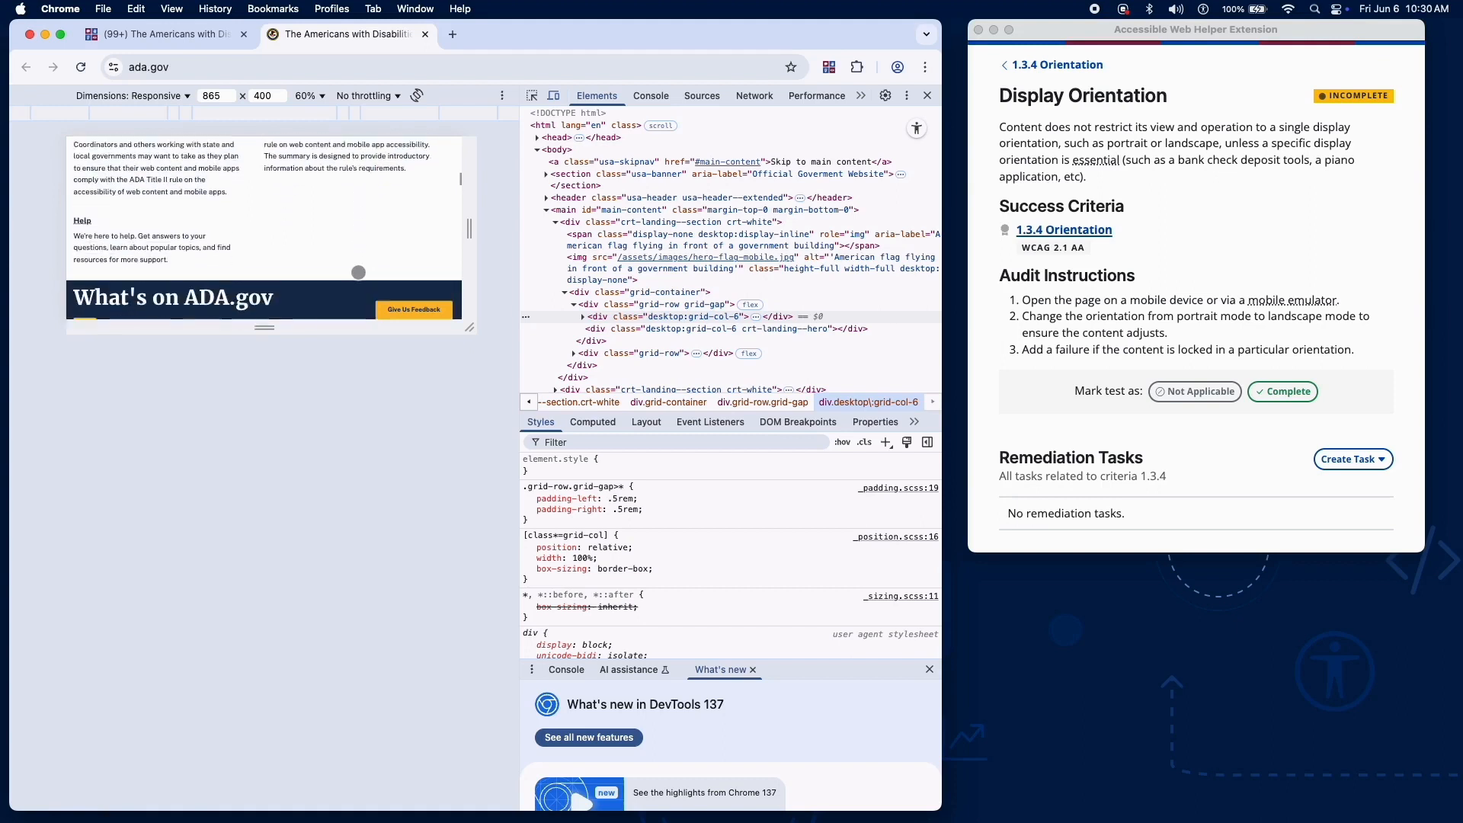
pyautogui.scroll(-3, 357, 270)
pyautogui.scroll(-2, 357, 271)
pyautogui.scroll(-3, 358, 273)
pyautogui.scroll(-3, 357, 272)
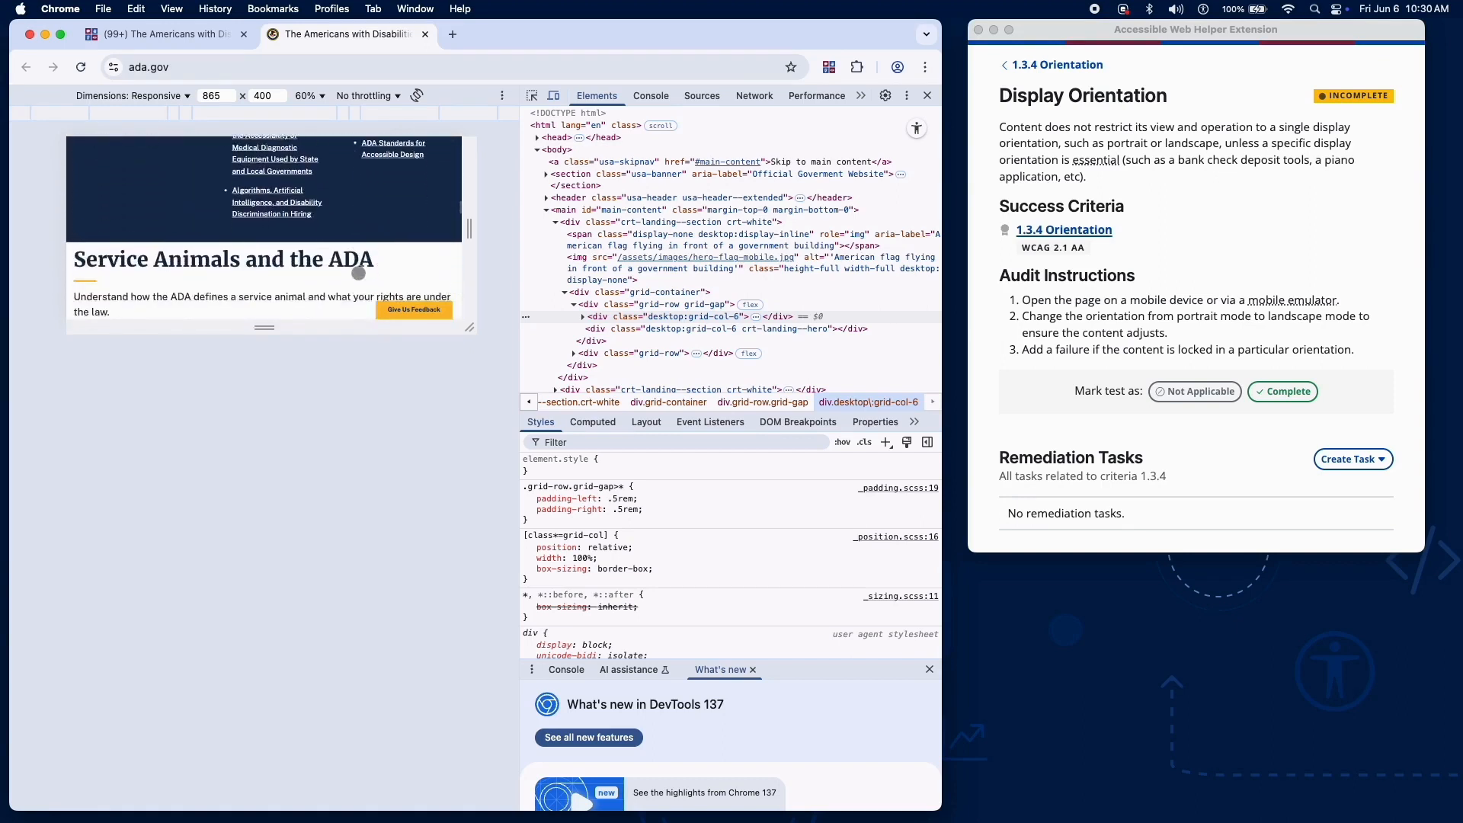
pyautogui.scroll(-3, 358, 272)
pyautogui.scroll(-3, 358, 272)
pyautogui.scroll(-3, 358, 273)
pyautogui.scroll(-3, 357, 272)
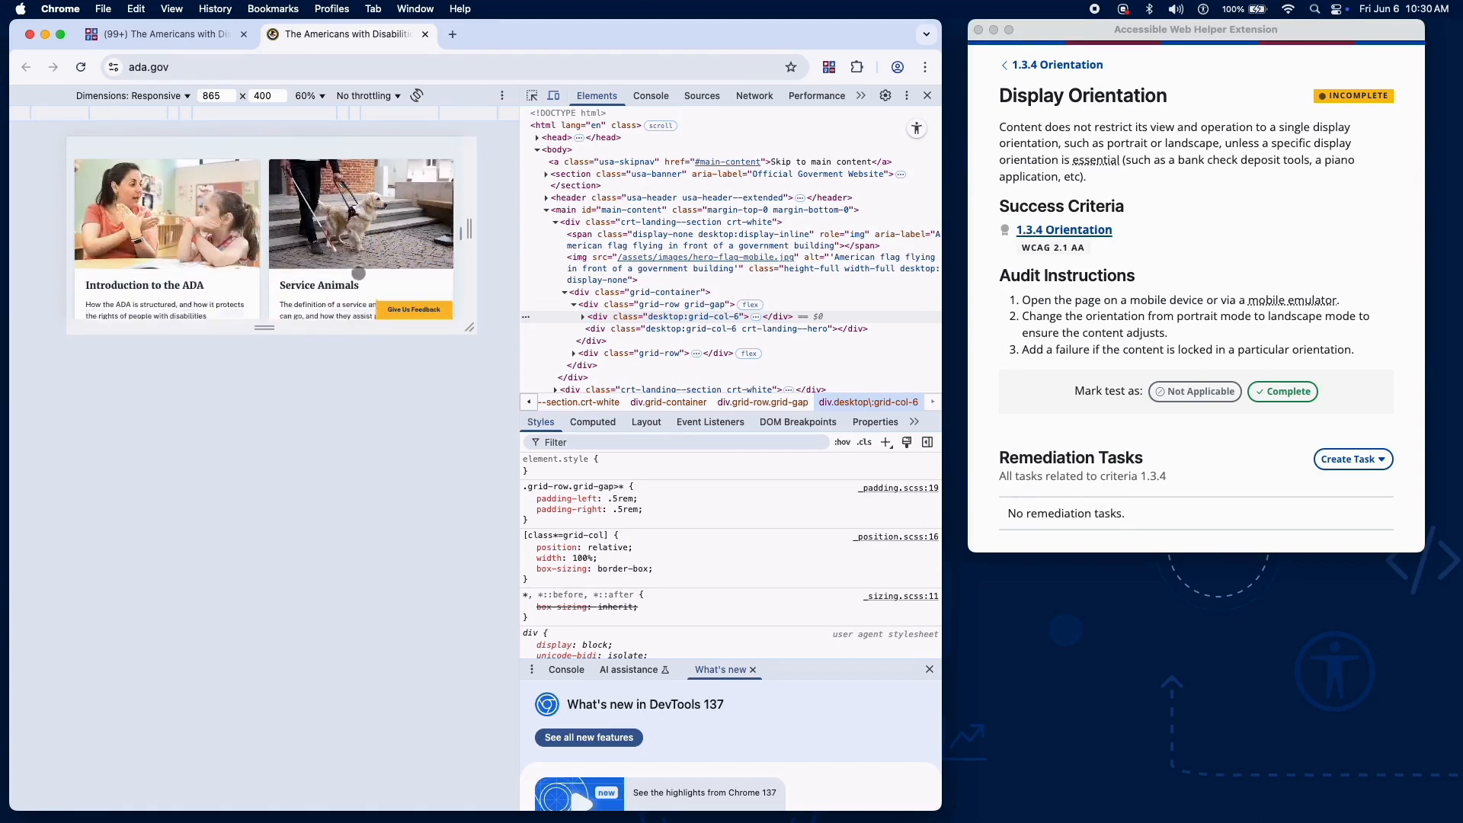
pyautogui.scroll(-3, 358, 273)
pyautogui.scroll(-3, 358, 273)
pyautogui.scroll(-3, 358, 274)
pyautogui.scroll(-3, 358, 273)
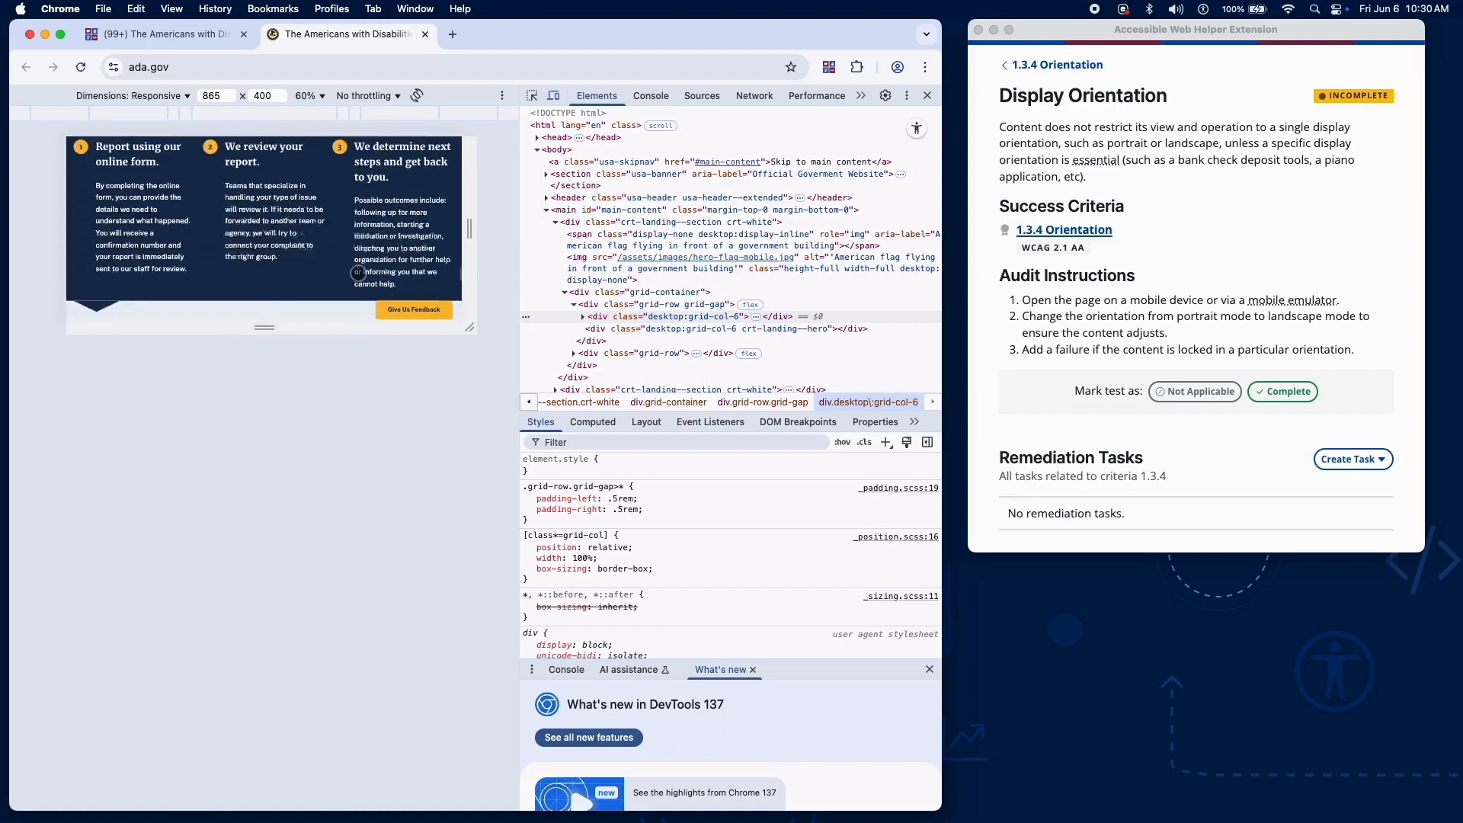
pyautogui.scroll(-3, 359, 273)
pyautogui.scroll(-3, 358, 274)
pyautogui.scroll(-3, 358, 272)
pyautogui.scroll(-3, 358, 272)
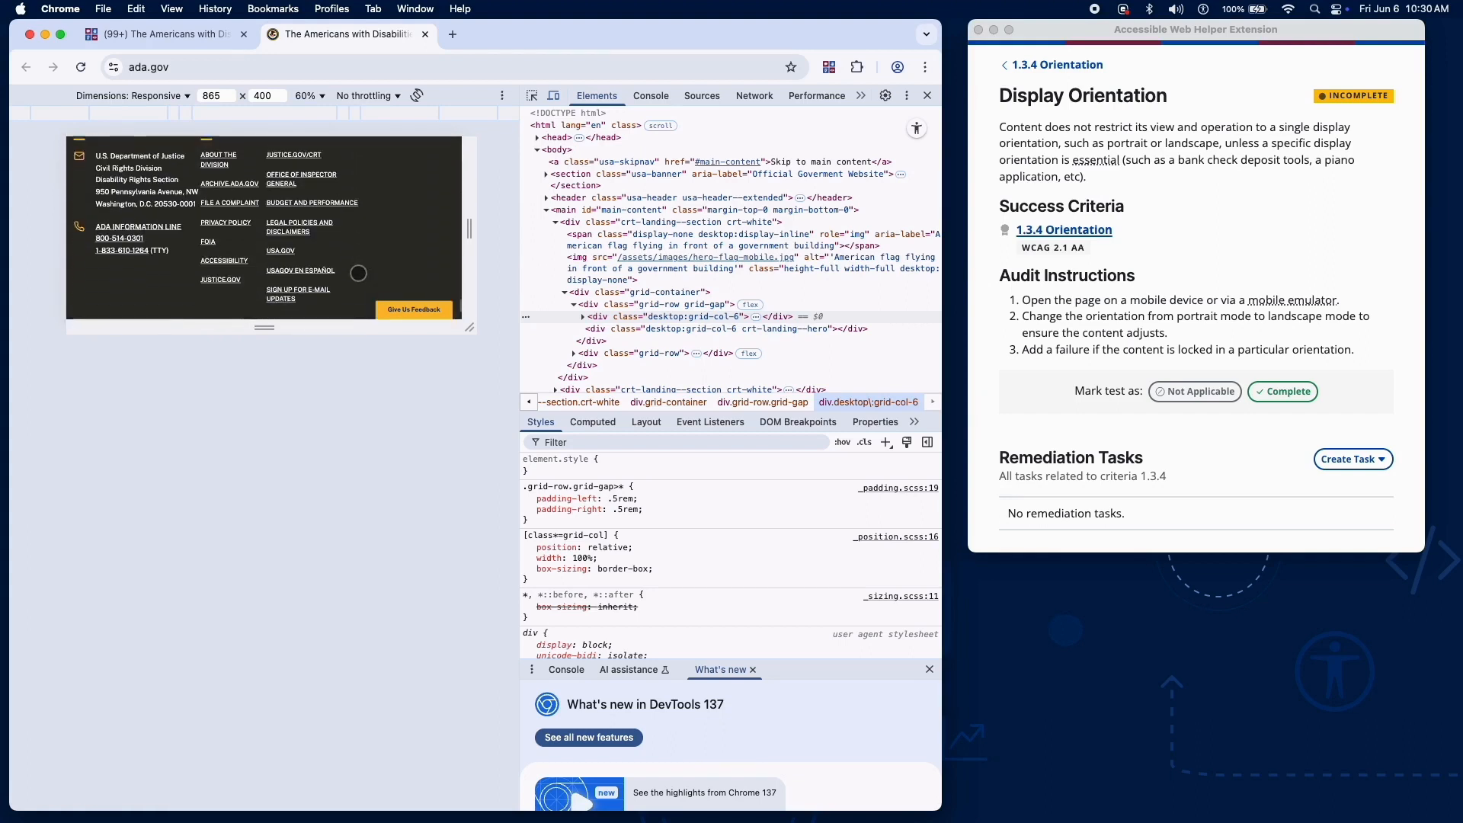
pyautogui.scroll(-3, 359, 272)
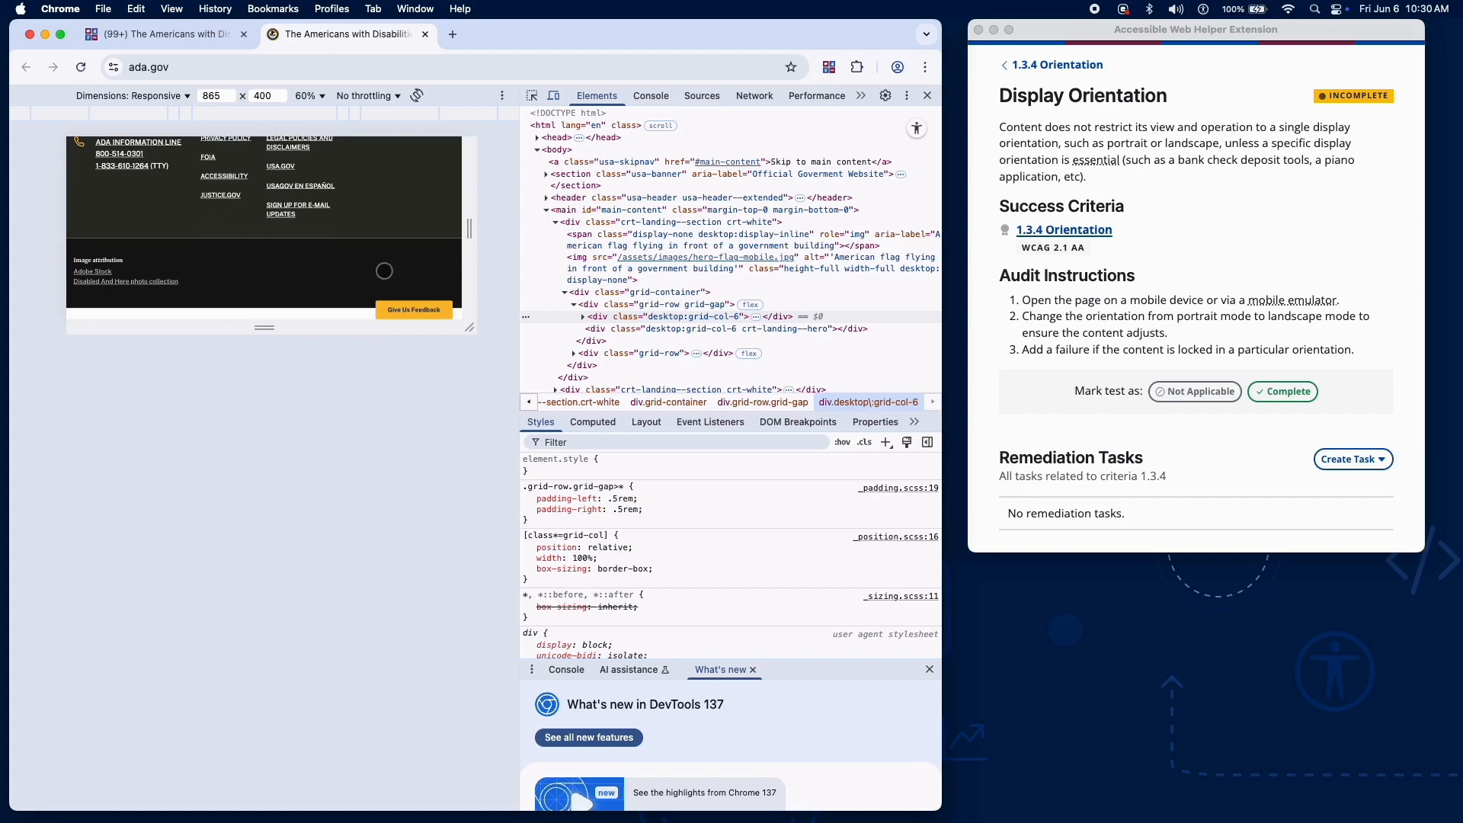
# Step: Mark Display Orientation complete so 1.3.4 Orientation reads 2/2 tests done
pyautogui.click(1283, 392)
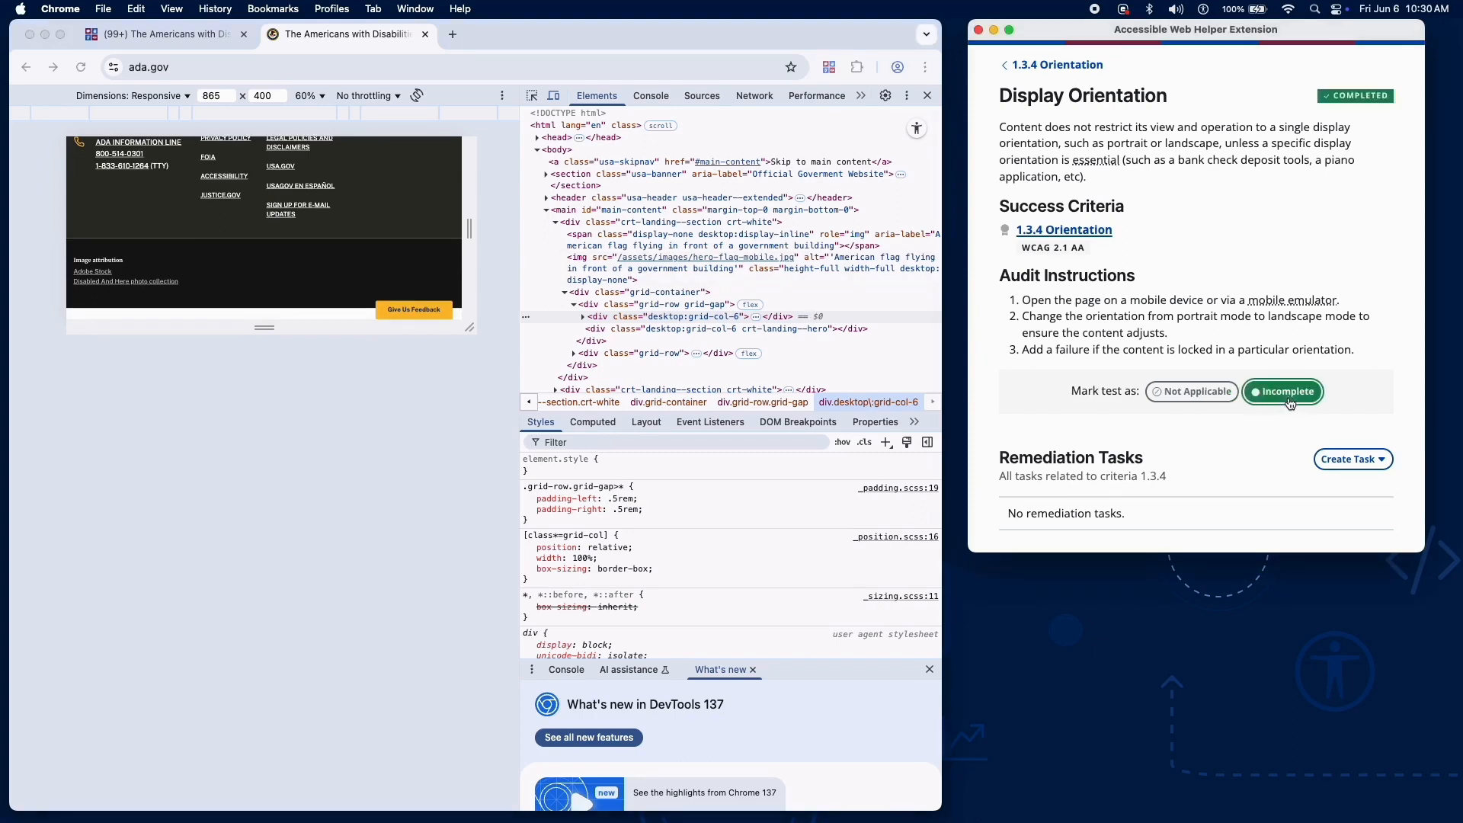
pyautogui.click(1006, 65)
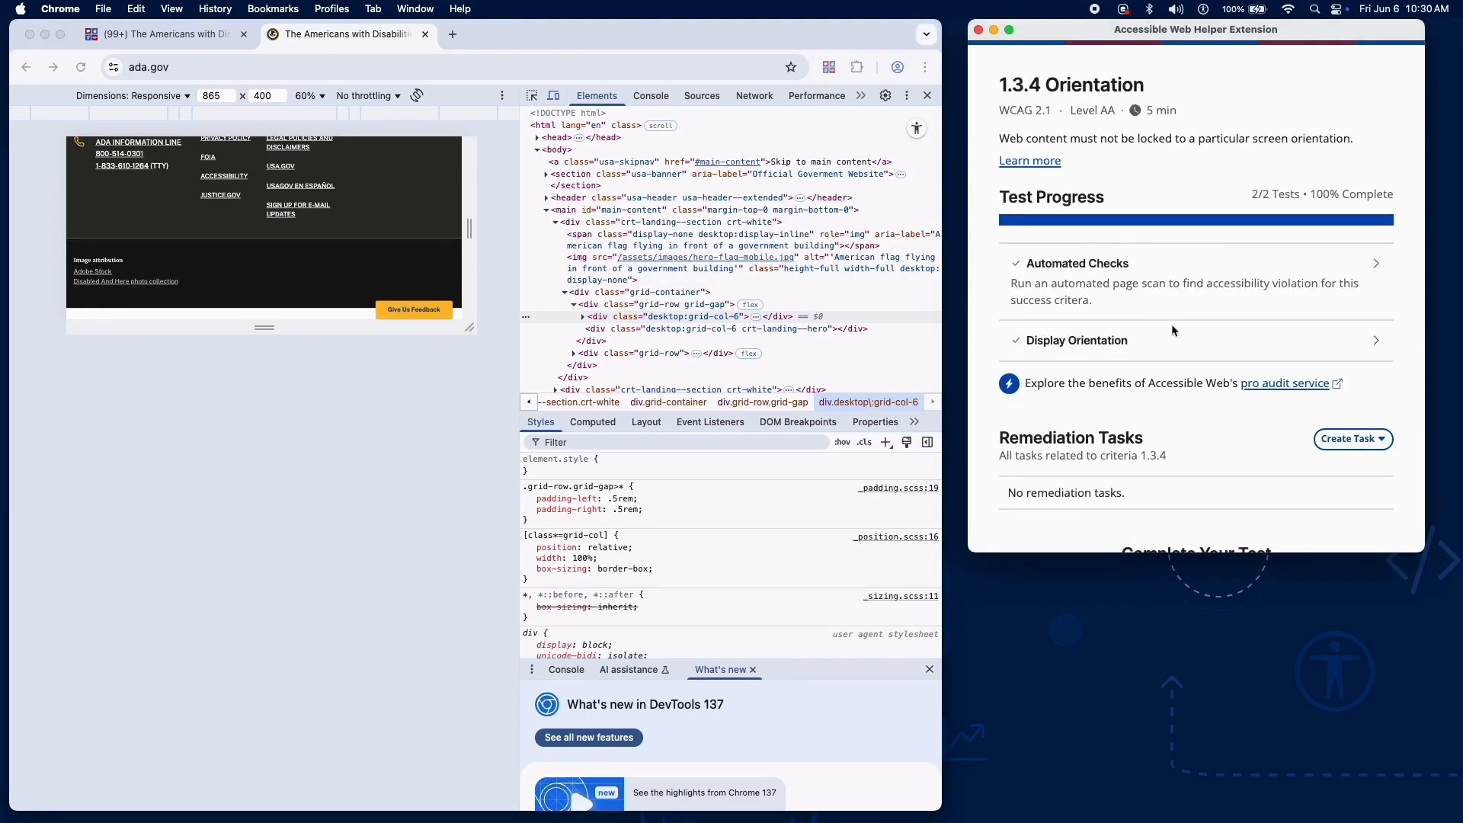
pyautogui.scroll(-3, 1173, 331)
# Step: Finish the test and go back to RAMP's manual auditing grid
pyautogui.click(1196, 521)
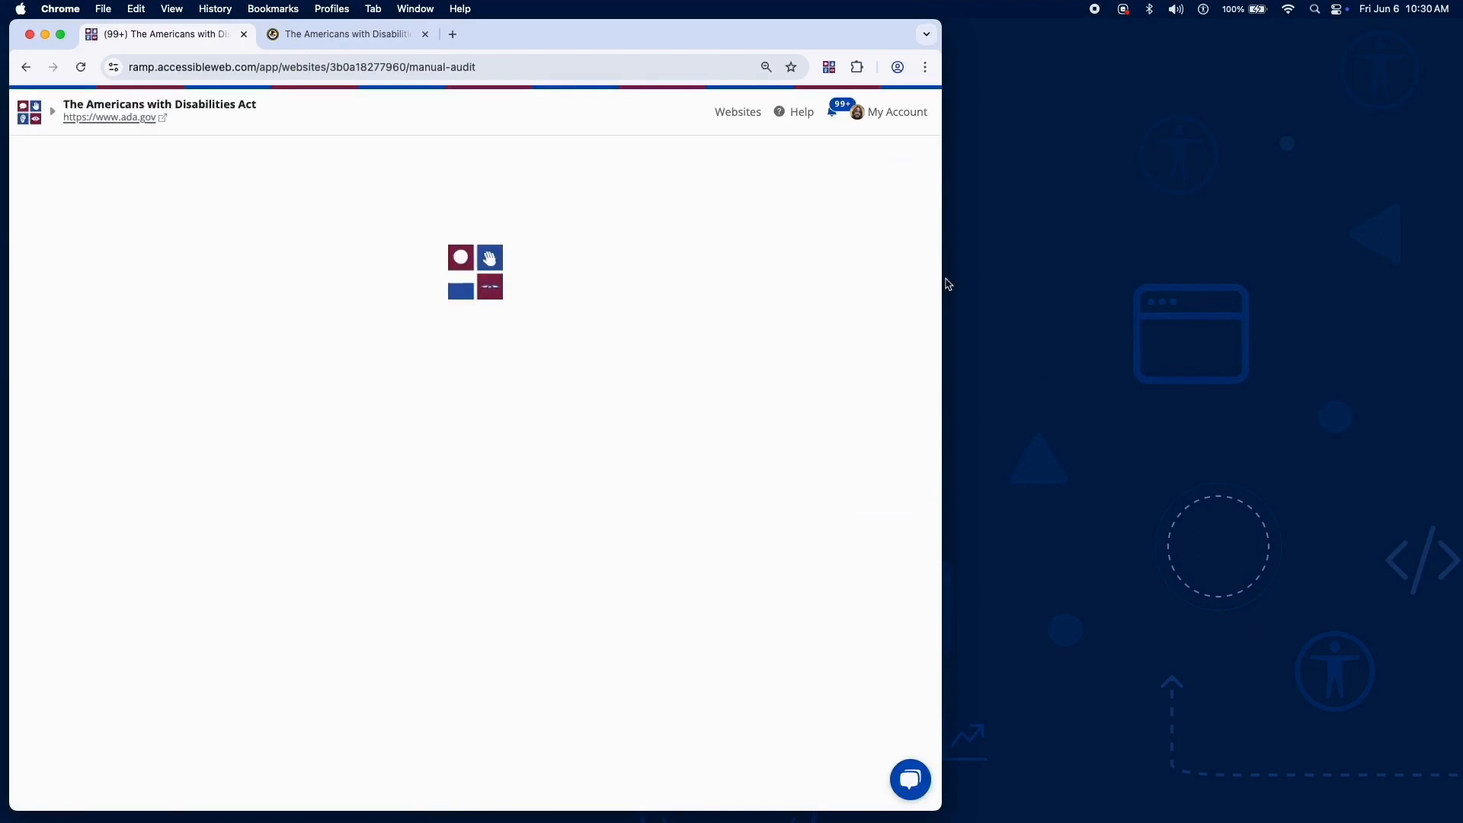